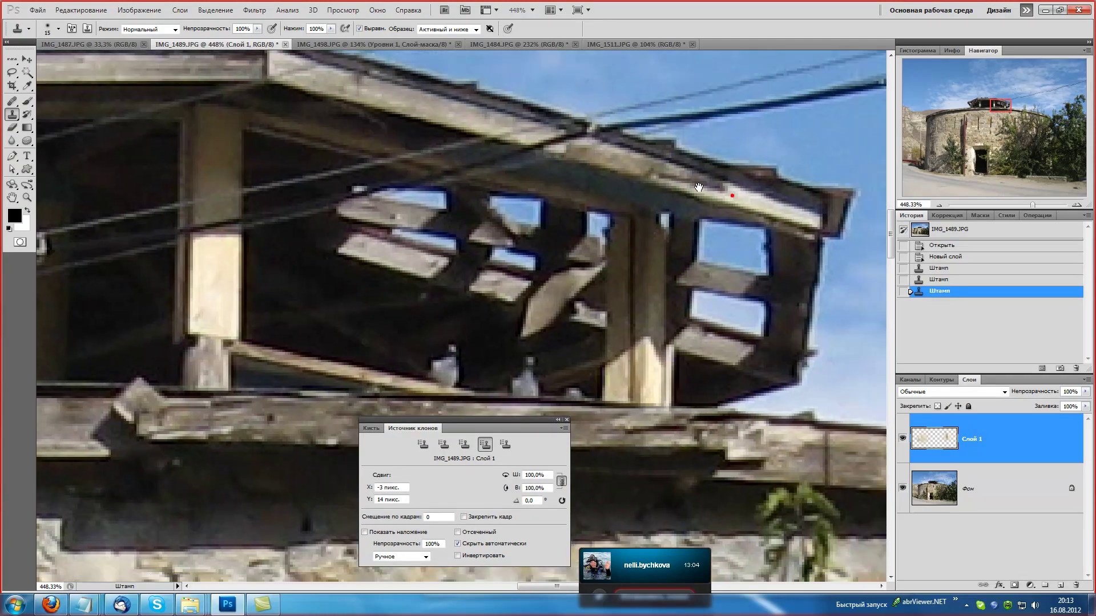
Pan the view to bring the gazebo's right end on screen.
{"action": "mouse_move", "coordinate": [686, 161]}
{"action": "left_mouse_down"}
{"action": "mouse_move", "coordinate": [603, 150]}
{"action": "mouse_move", "coordinate": [619, 155]}
{"action": "left_mouse_up"}
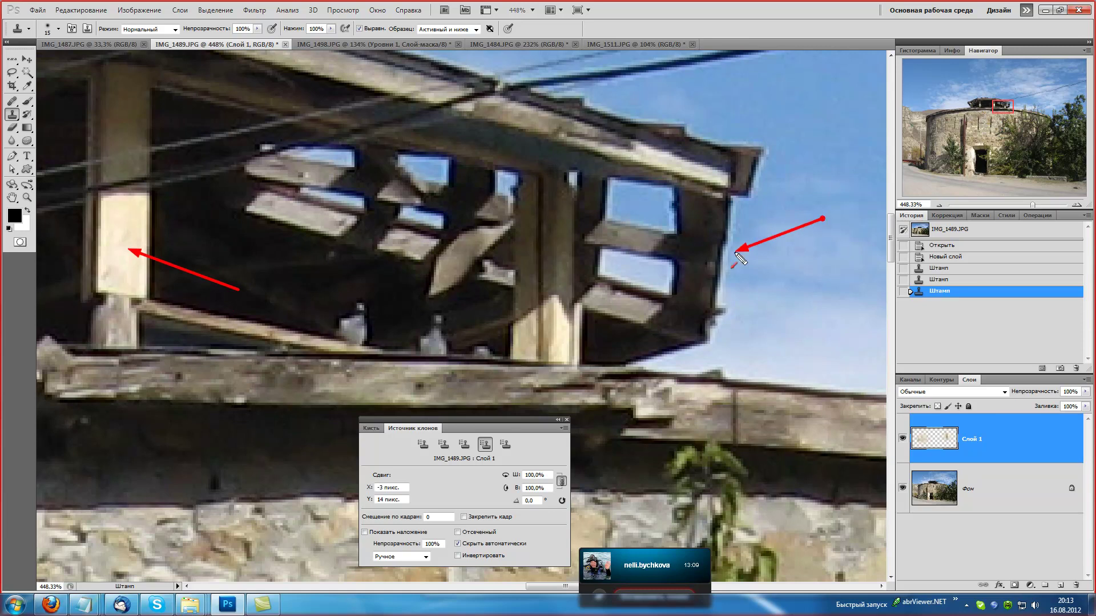
{"action": "left_click_drag", "start_coordinate": [716, 288], "coordinate": [720, 284]}
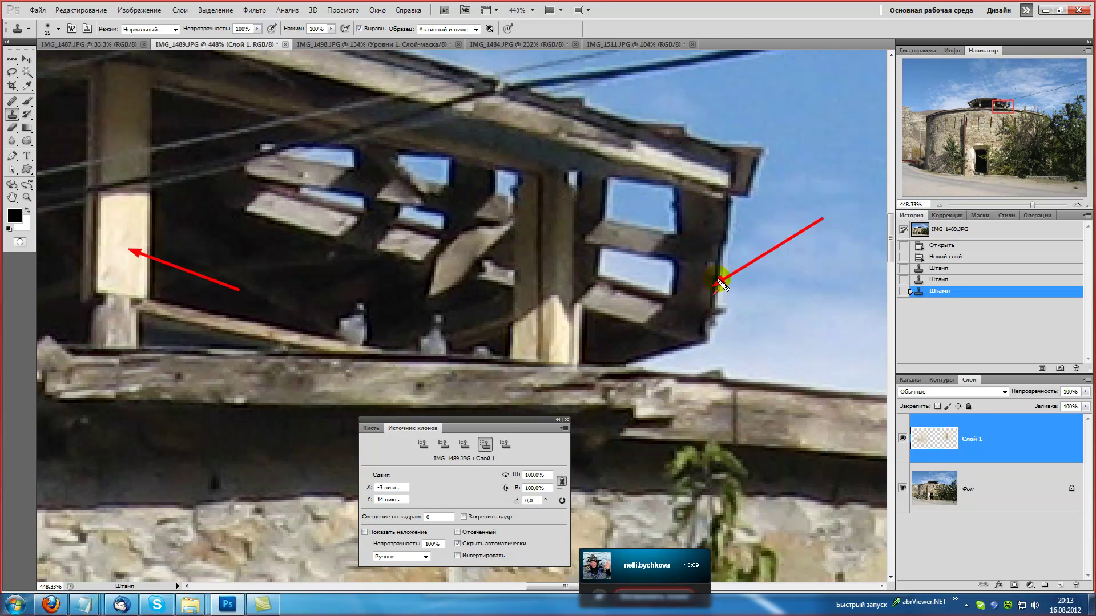
{"action": "left_click_drag", "start_coordinate": [740, 104], "coordinate": [713, 289]}
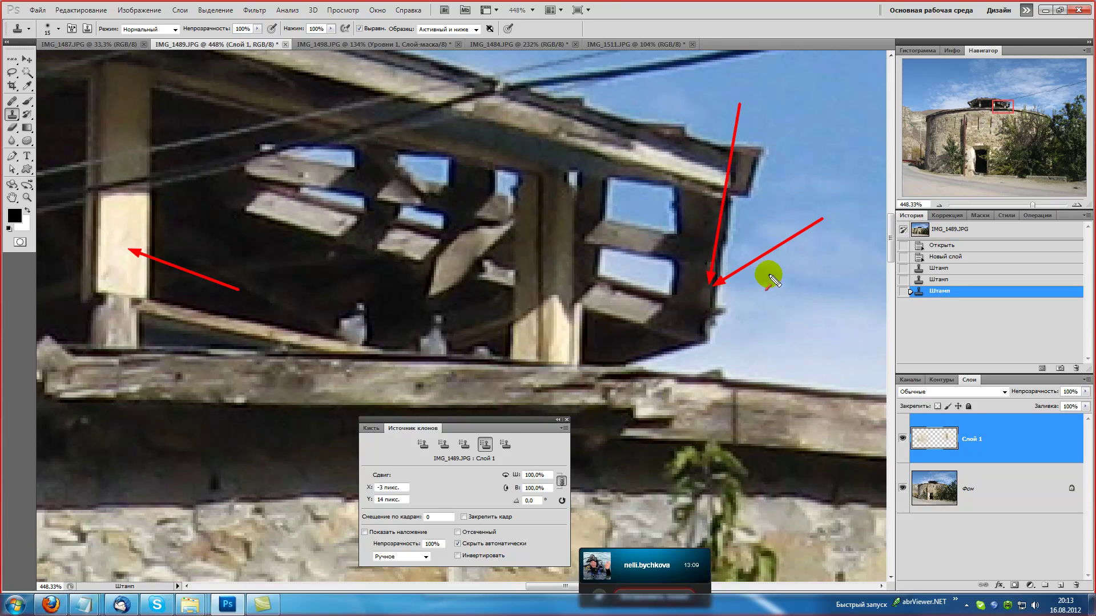
{"action": "key", "text": "Escape"}
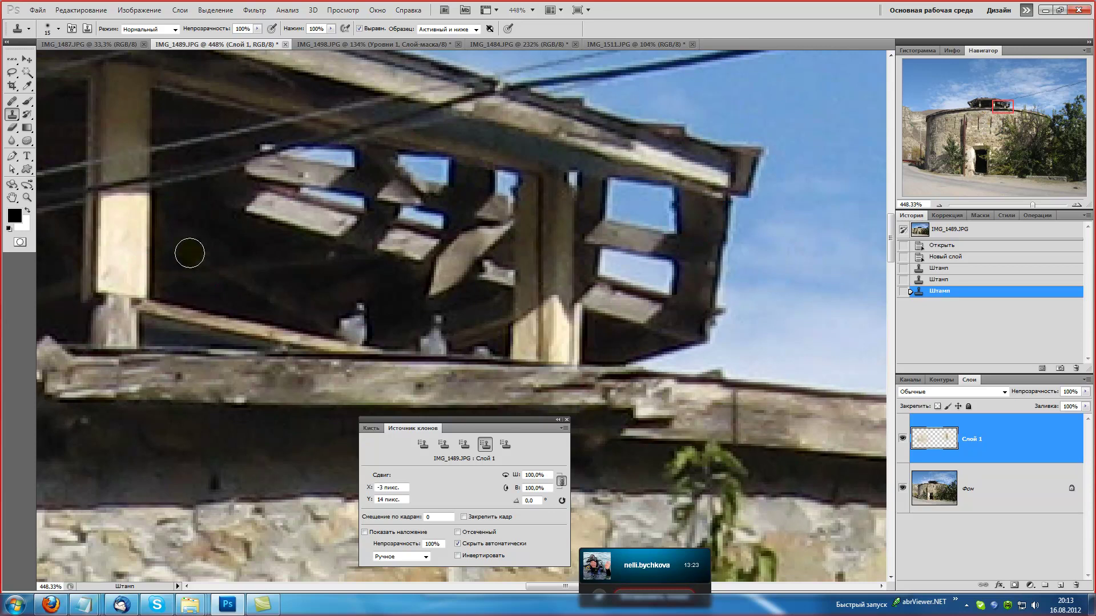
Raise the Clone Stamp brush size from 15 to 40 pixels and dab the left post.
{"action": "key", "text": "bracketright"}
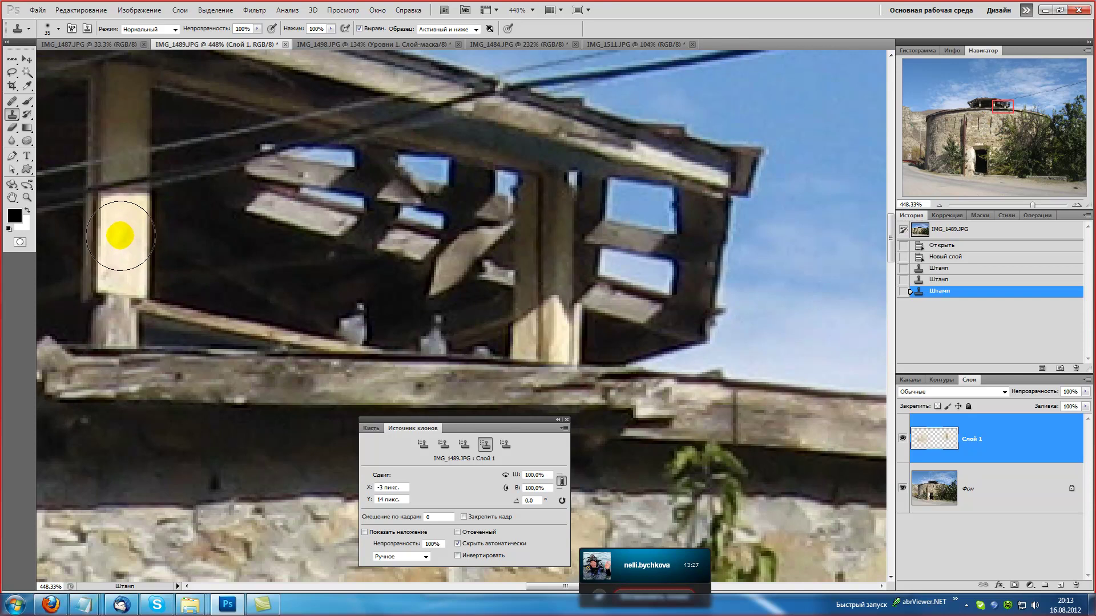
{"action": "key", "text": "bracketright"}
{"action": "left_click_drag", "start_coordinate": [118, 234], "coordinate": [114, 237]}
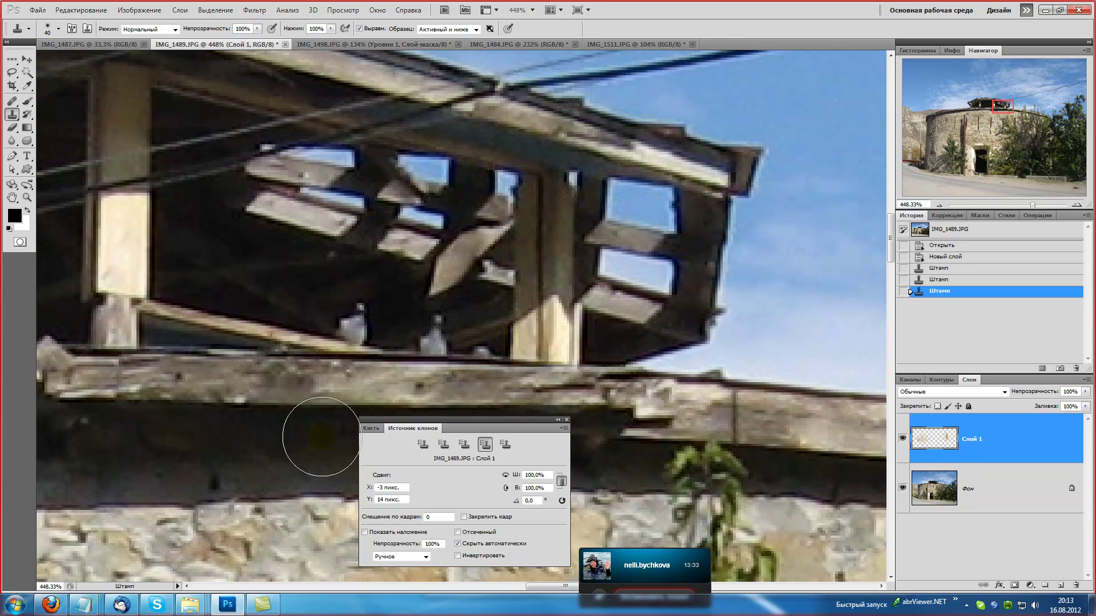
Turn on the Show Overlay and Clipped clone previews and sample the left post as source.
{"action": "left_click", "coordinate": [365, 532]}
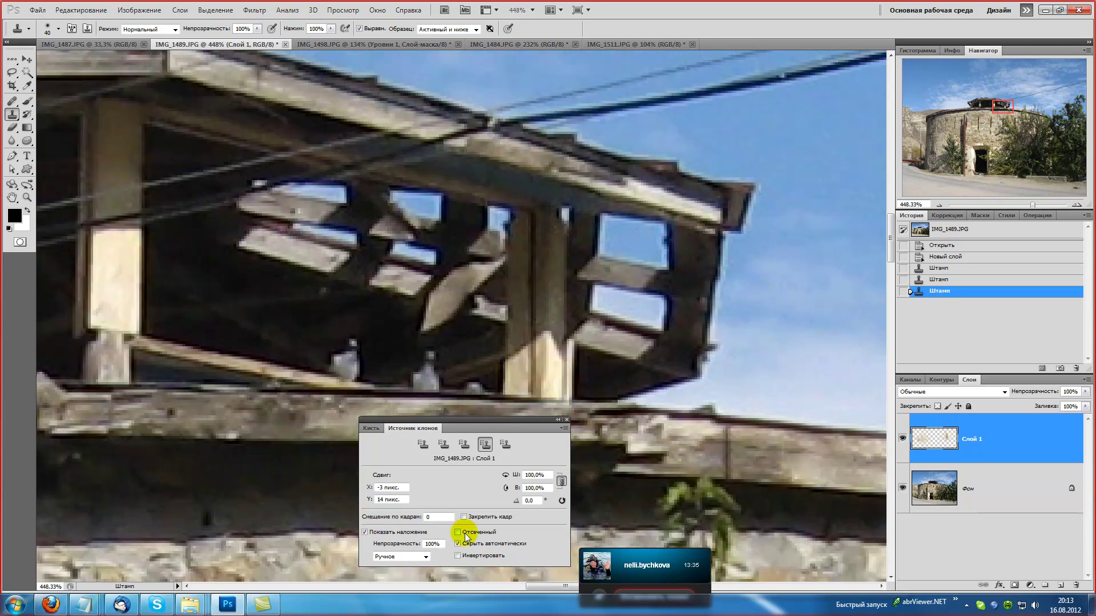
{"action": "left_click", "coordinate": [457, 532]}
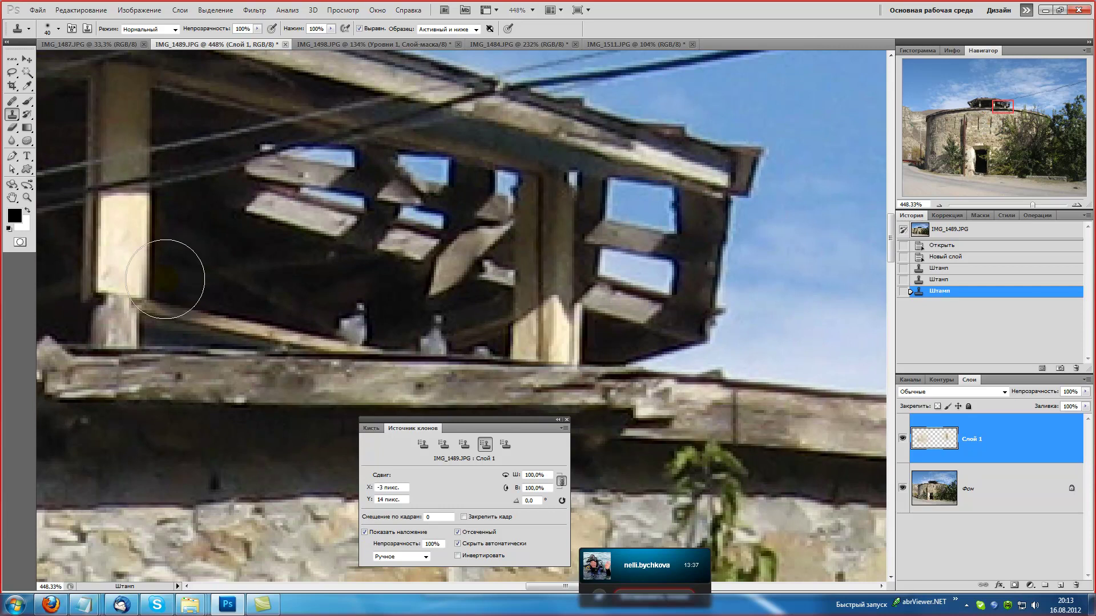
{"action": "left_click_drag", "start_coordinate": [110, 244], "coordinate": [116, 235]}
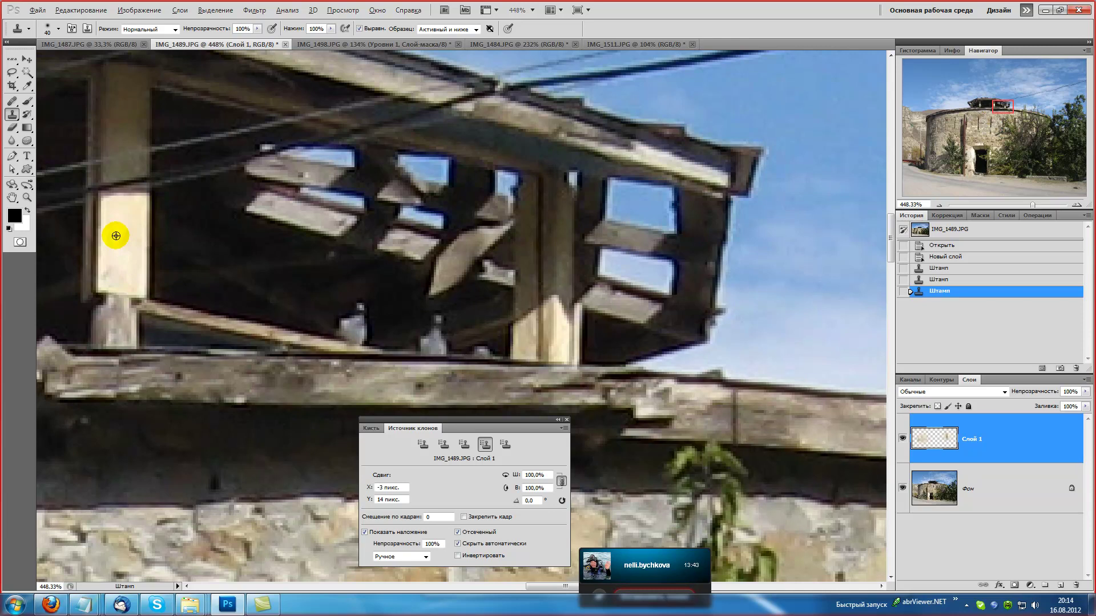
{"action": "left_click", "coordinate": [116, 236], "text": "alt"}
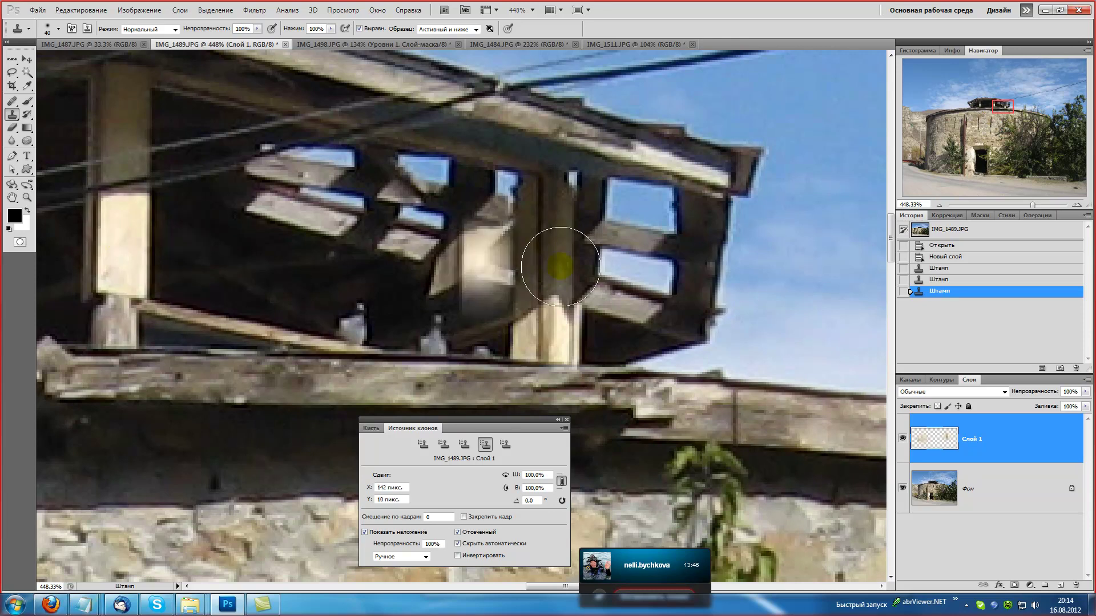
Paint a trial post copy at the beam end, then revert to the 'Новый слой' history state.
{"action": "mouse_move", "coordinate": [691, 277]}
{"action": "left_mouse_down"}
{"action": "mouse_move", "coordinate": [763, 277]}
{"action": "mouse_move", "coordinate": [661, 262]}
{"action": "mouse_move", "coordinate": [773, 264]}
{"action": "mouse_move", "coordinate": [704, 269]}
{"action": "mouse_move", "coordinate": [695, 252]}
{"action": "mouse_move", "coordinate": [697, 358]}
{"action": "mouse_move", "coordinate": [697, 252]}
{"action": "left_mouse_up"}
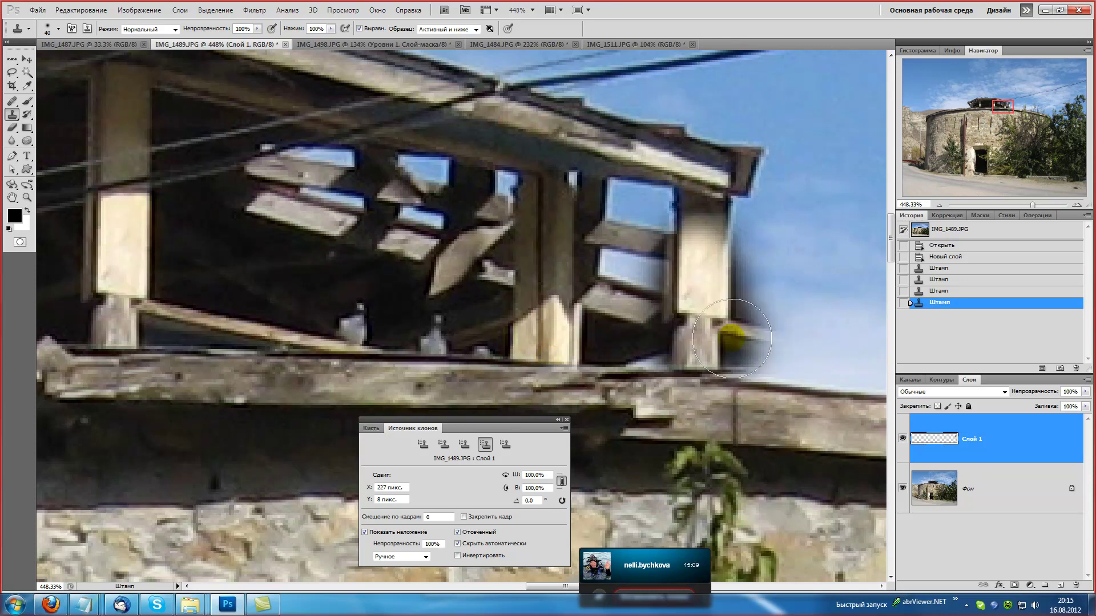
{"action": "left_click_drag", "start_coordinate": [731, 338], "coordinate": [890, 350]}
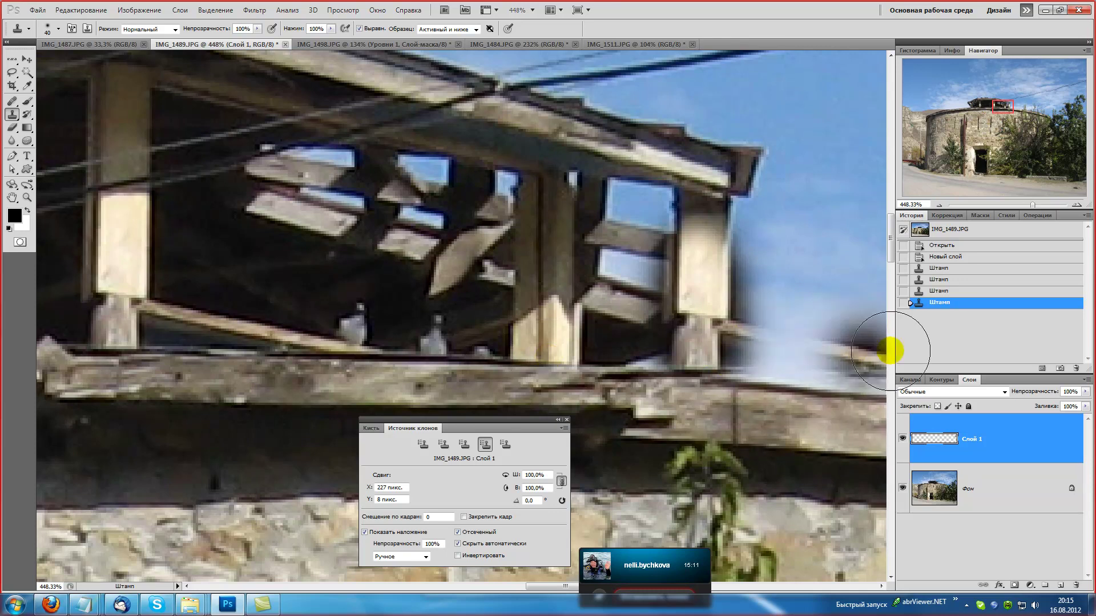
{"action": "left_click", "coordinate": [943, 262]}
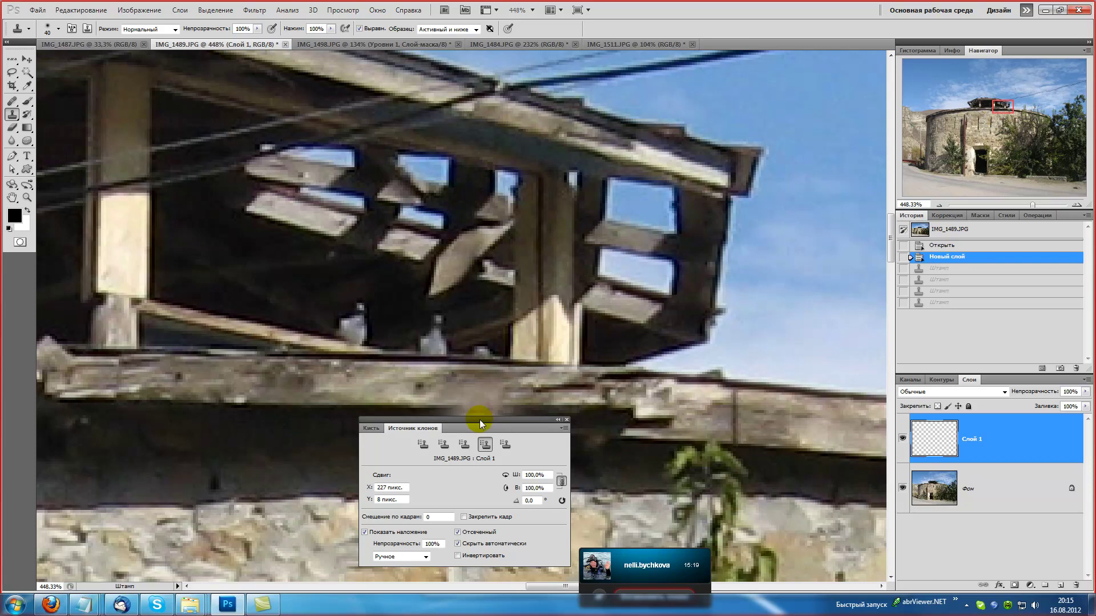
Set the clone source angle to 3 and paint the post copy down the right corner.
{"action": "left_click_drag", "start_coordinate": [477, 428], "coordinate": [381, 331]}
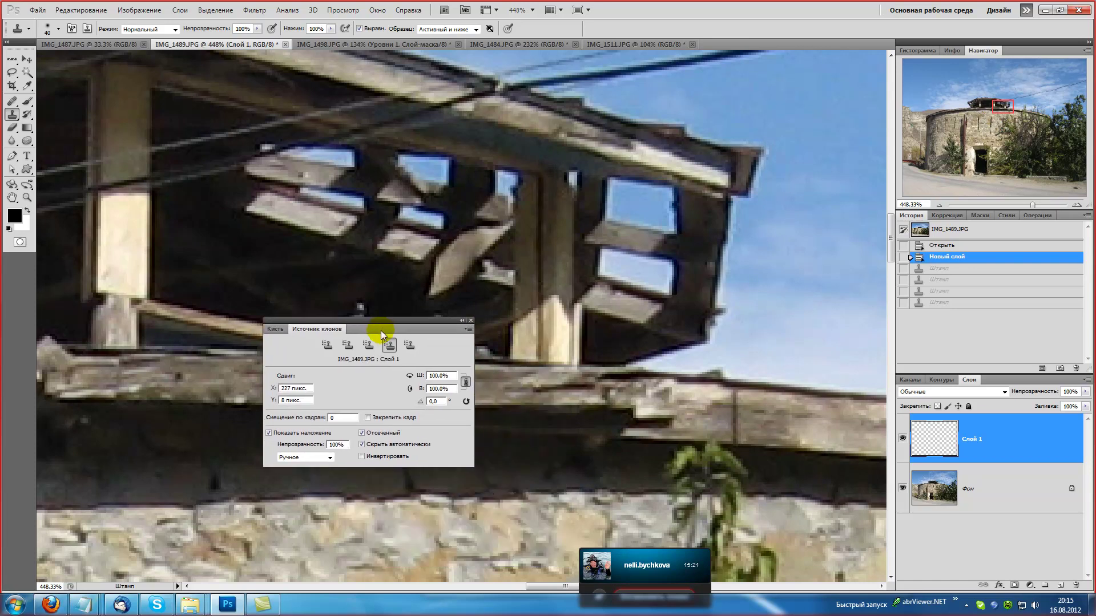
{"action": "left_click", "coordinate": [442, 401]}
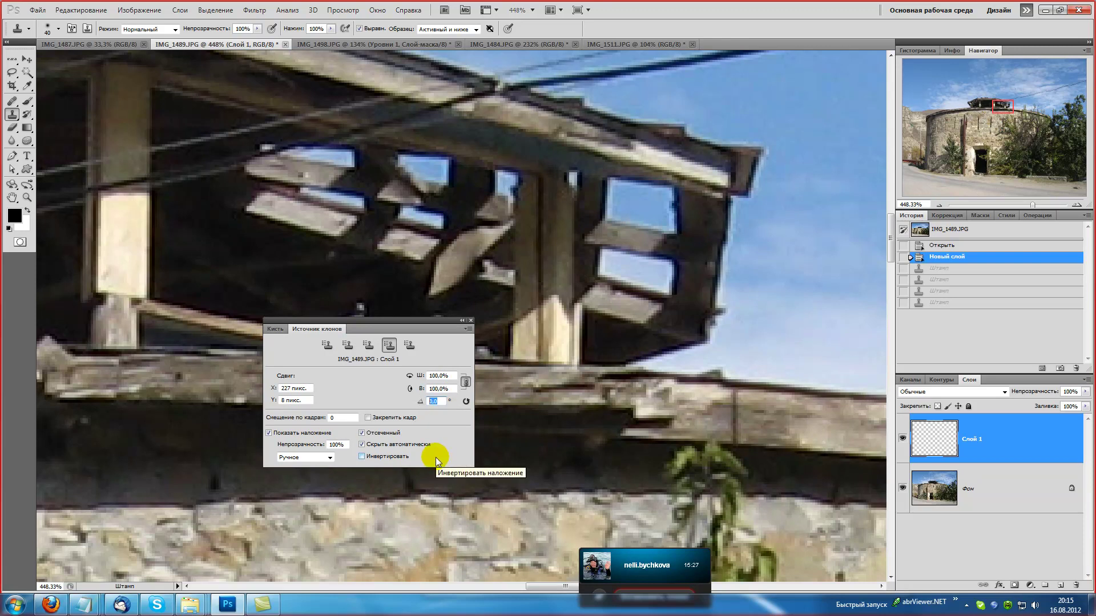
{"action": "type", "text": "3"}
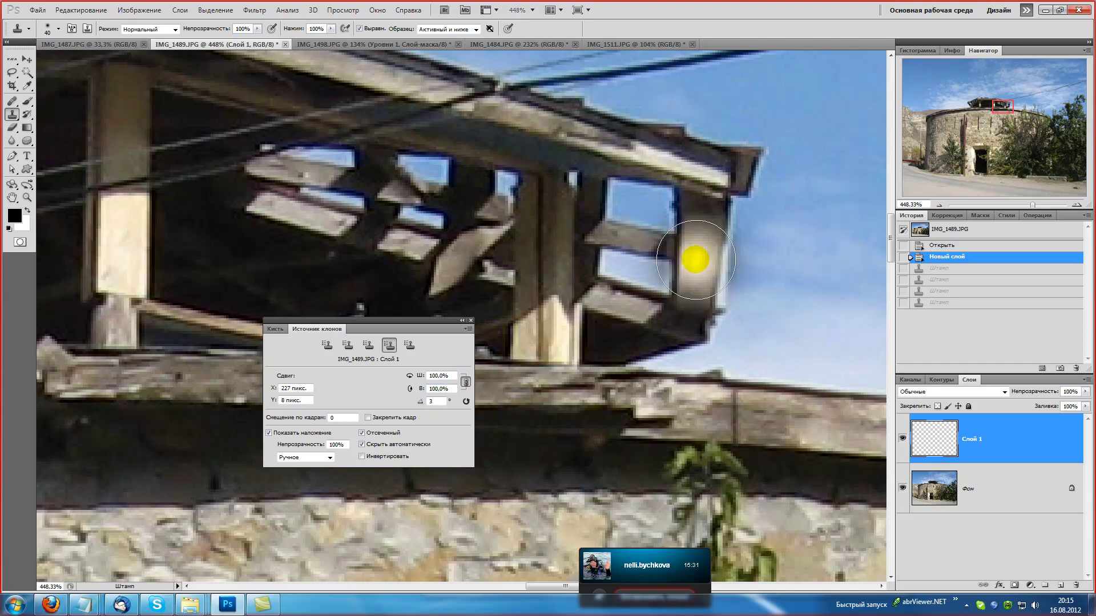
{"action": "left_click_drag", "start_coordinate": [697, 257], "coordinate": [695, 362]}
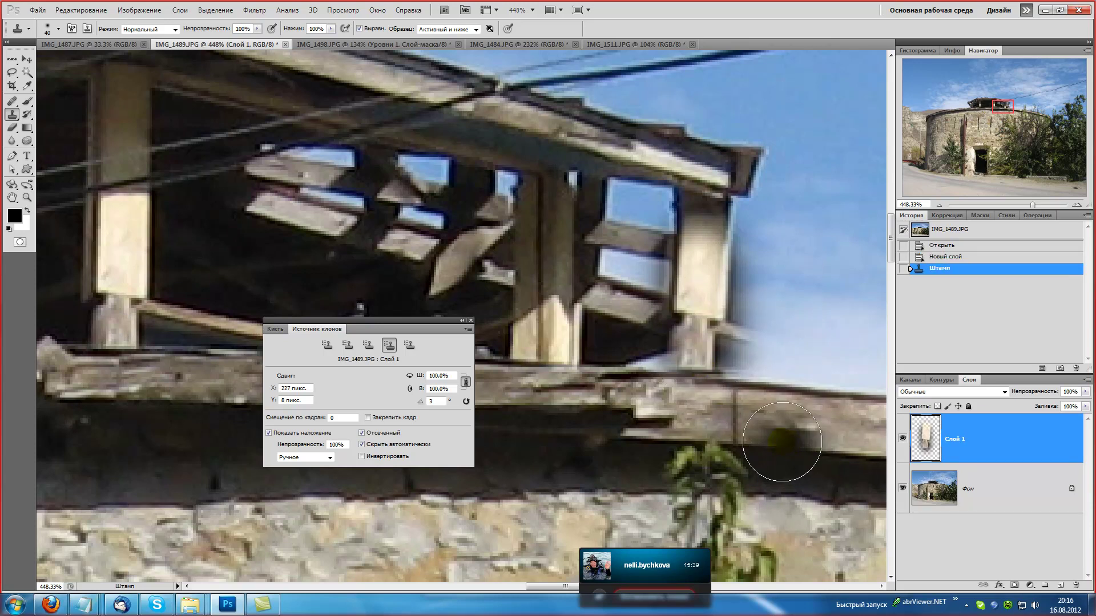
Undo the tilted post stroke and repaint a trial post copy at the right corner.
{"action": "left_click", "coordinate": [940, 258]}
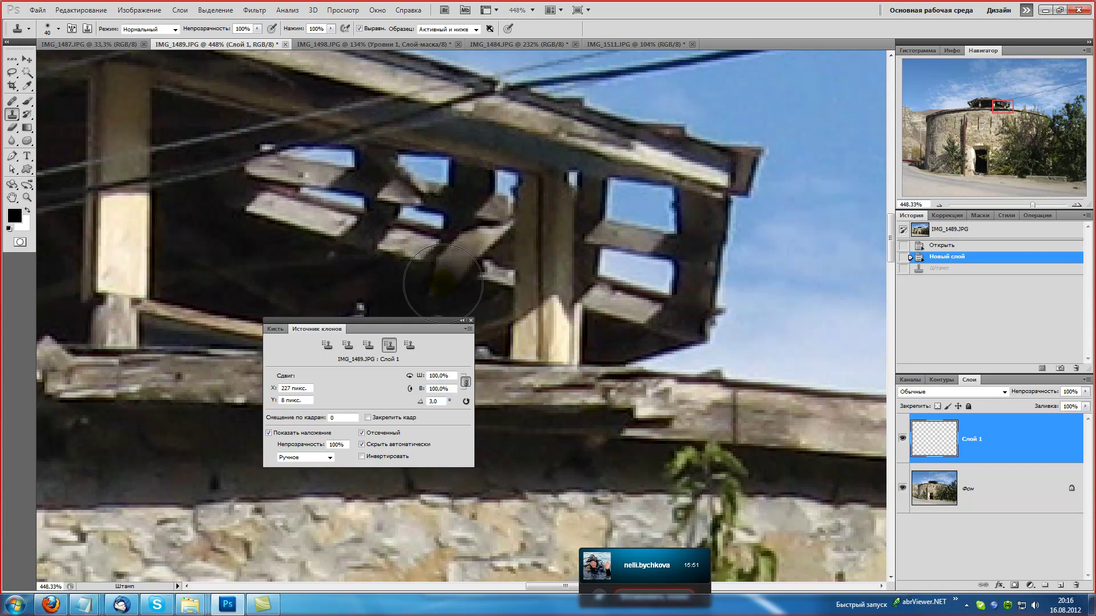
{"action": "left_click_drag", "start_coordinate": [485, 377], "coordinate": [537, 397]}
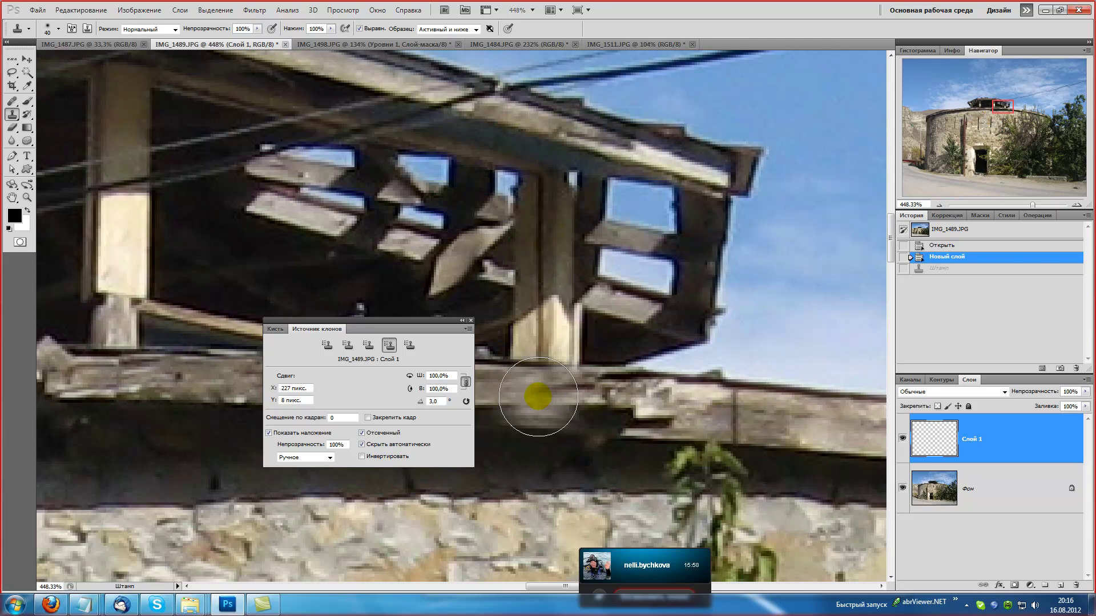
{"action": "left_click_drag", "start_coordinate": [537, 397], "coordinate": [563, 364]}
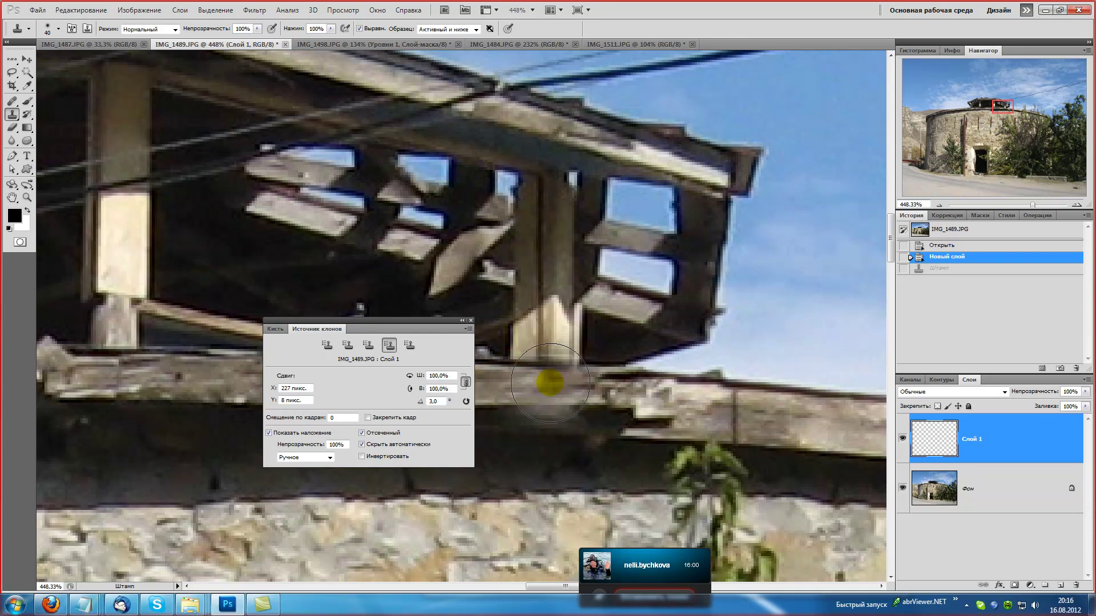
Set the clone source width to 120% and begin a -3° rotation angle.
{"action": "left_click", "coordinate": [450, 374]}
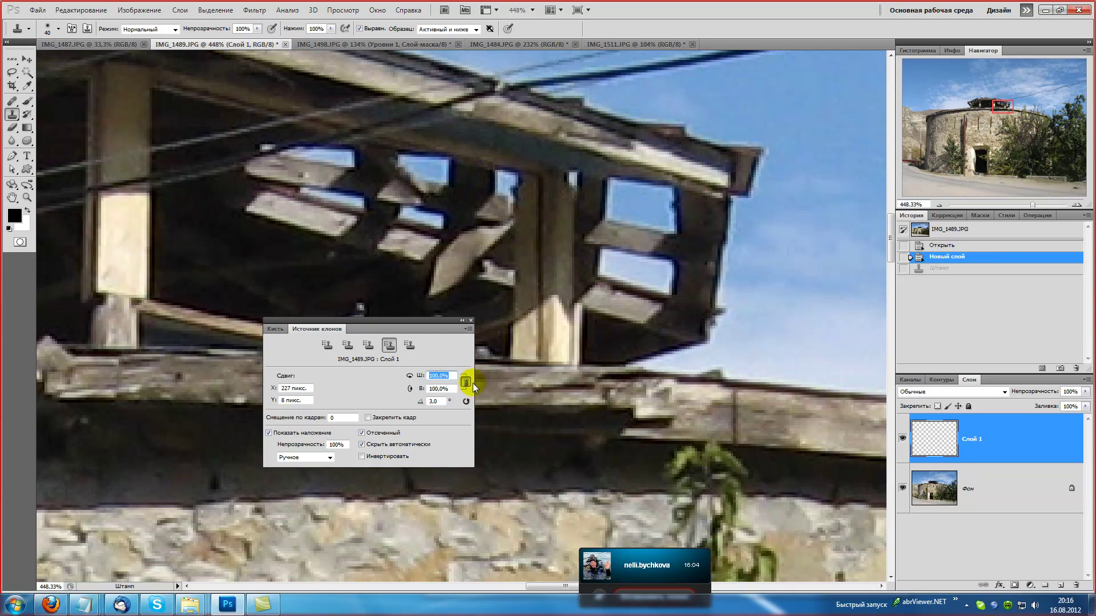
{"action": "type", "text": "120"}
{"action": "left_click", "coordinate": [477, 377]}
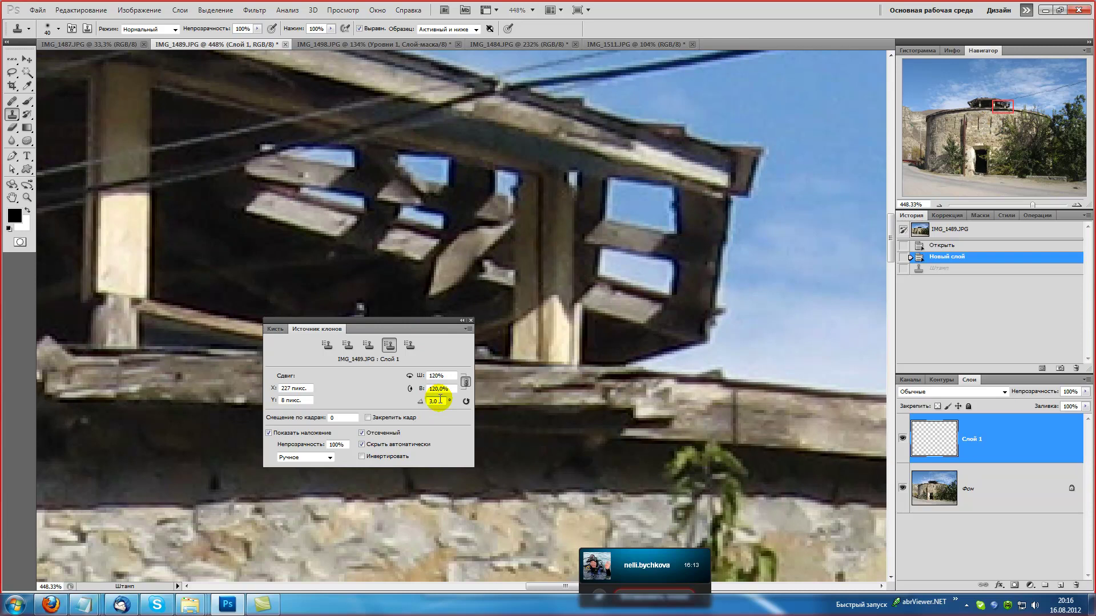
{"action": "type", "text": "-"}
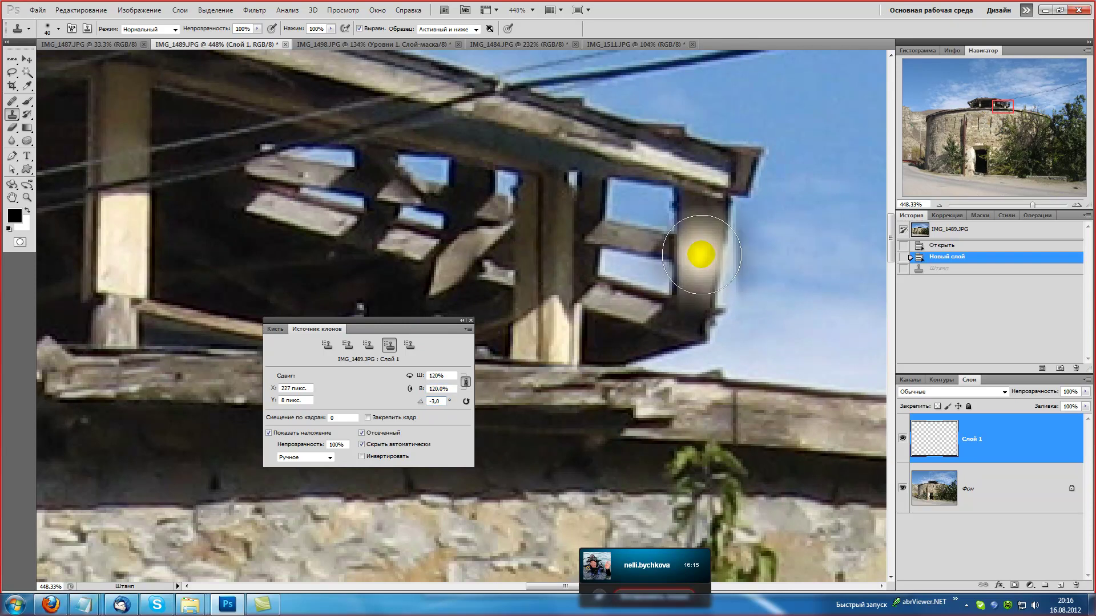
Clone the enlarged, tilted left post into the right corner, from the top down to the beam.
{"action": "left_click_drag", "start_coordinate": [701, 254], "coordinate": [699, 247]}
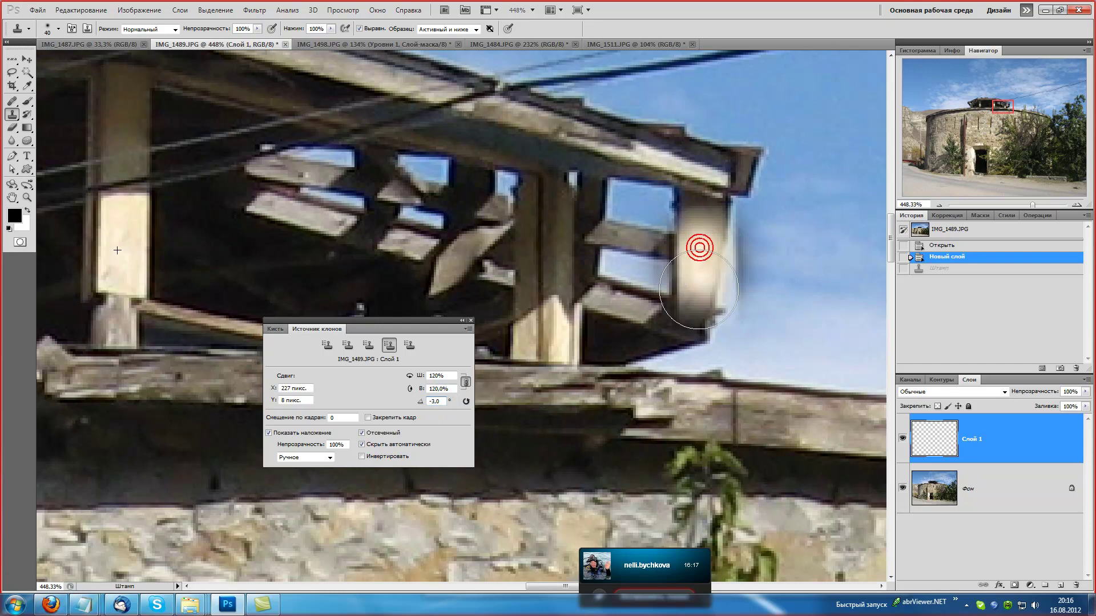
{"action": "mouse_move", "coordinate": [697, 335]}
{"action": "left_mouse_down"}
{"action": "mouse_move", "coordinate": [755, 373]}
{"action": "mouse_move", "coordinate": [795, 367]}
{"action": "mouse_move", "coordinate": [808, 378]}
{"action": "left_mouse_up"}
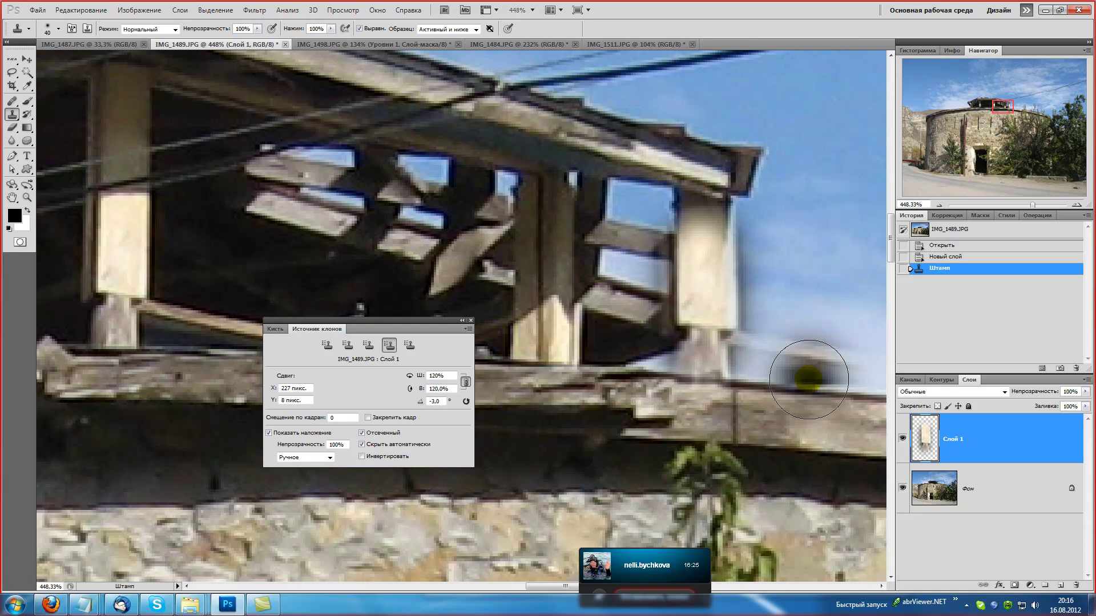
{"action": "mouse_move", "coordinate": [808, 379]}
{"action": "left_mouse_down"}
{"action": "mouse_move", "coordinate": [824, 311]}
{"action": "mouse_move", "coordinate": [828, 366]}
{"action": "left_mouse_up"}
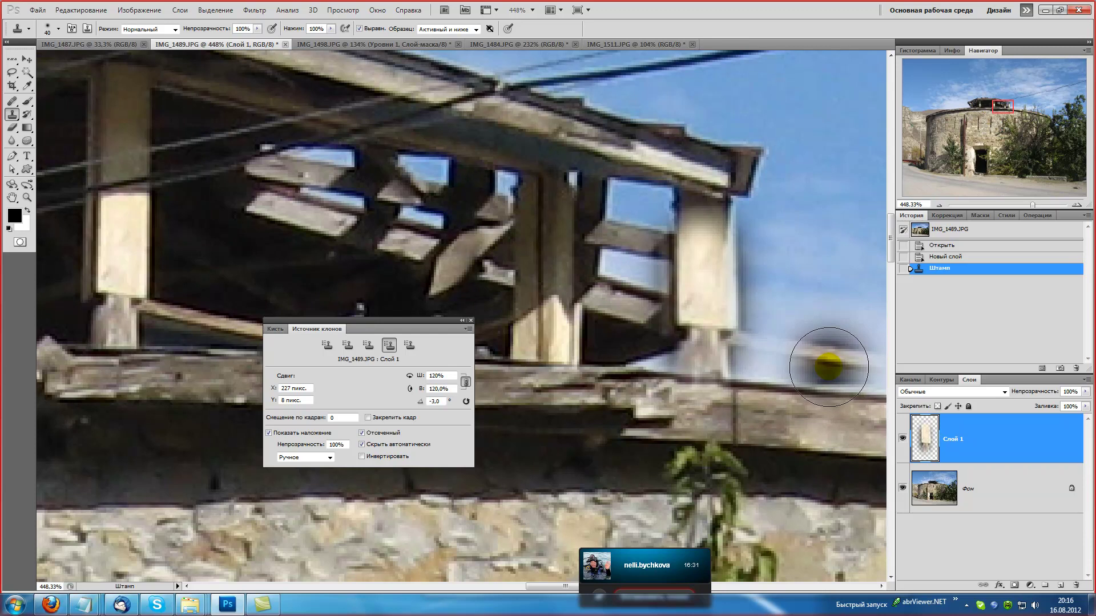
{"action": "left_click_drag", "start_coordinate": [828, 367], "coordinate": [828, 338]}
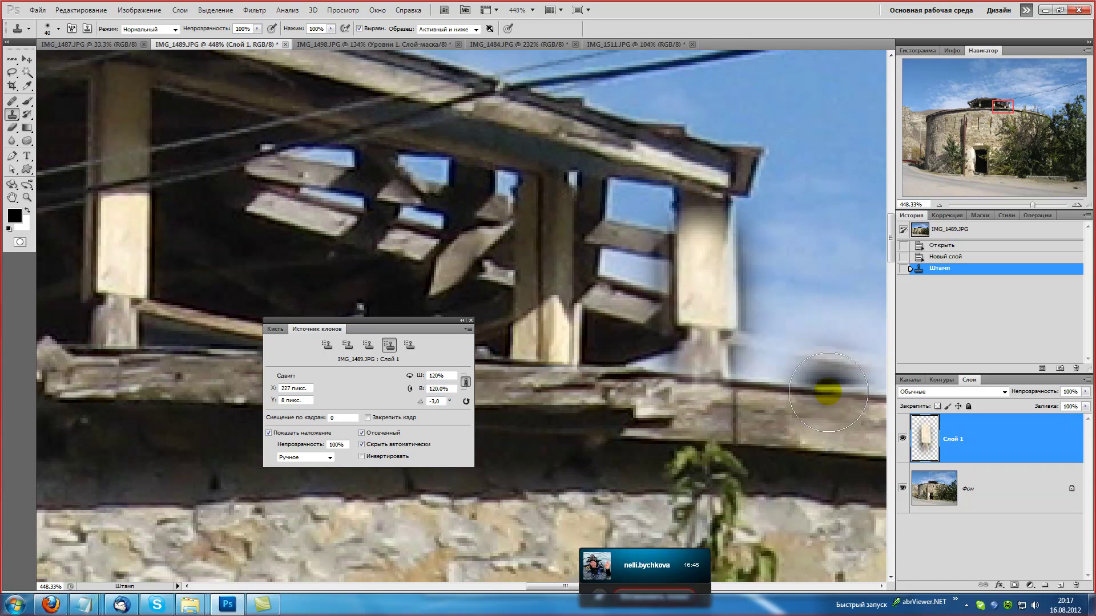
{"action": "left_click_drag", "start_coordinate": [827, 219], "coordinate": [750, 284]}
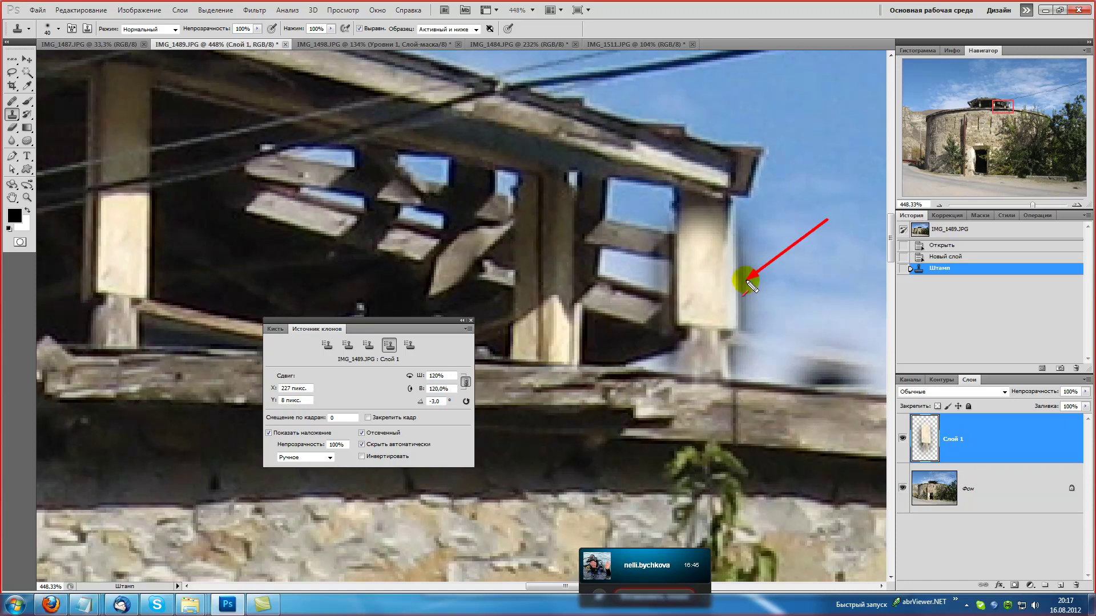
{"action": "left_click_drag", "start_coordinate": [586, 253], "coordinate": [659, 267]}
{"action": "left_click_drag", "start_coordinate": [633, 390], "coordinate": [680, 346]}
{"action": "left_click_drag", "start_coordinate": [813, 361], "coordinate": [743, 355]}
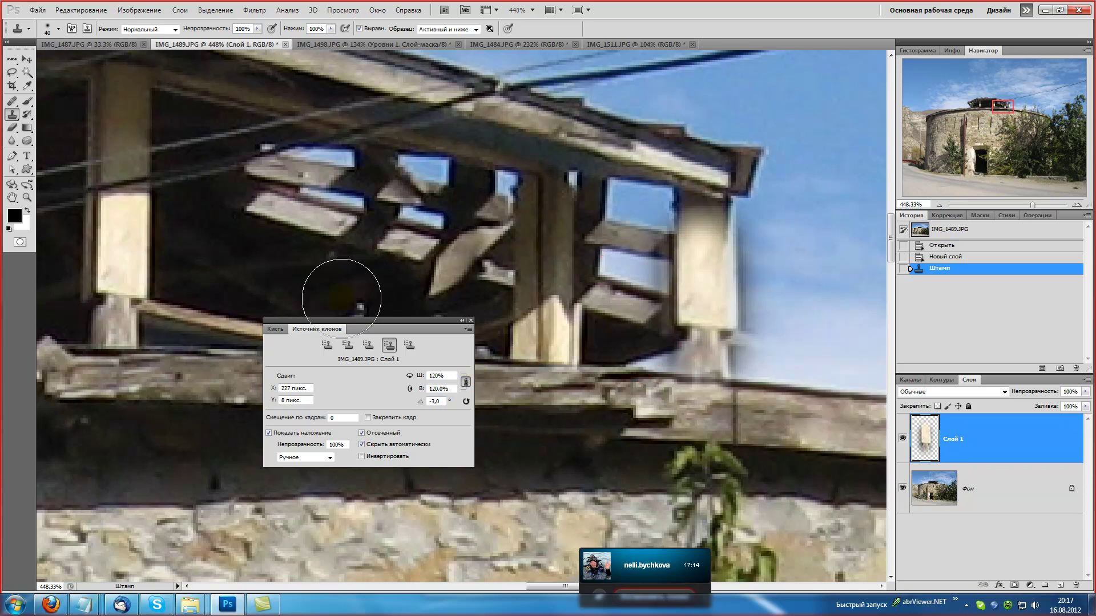
Switch to the standard Eraser and shrink its brush to 9 pixels.
{"action": "left_click", "coordinate": [12, 127]}
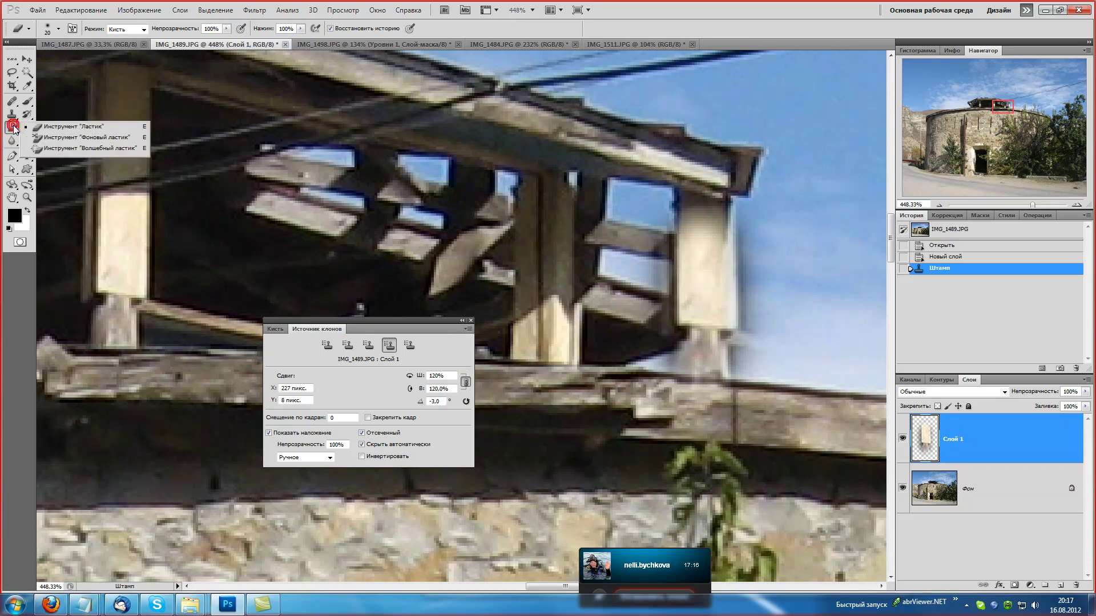
{"action": "left_click", "coordinate": [66, 128]}
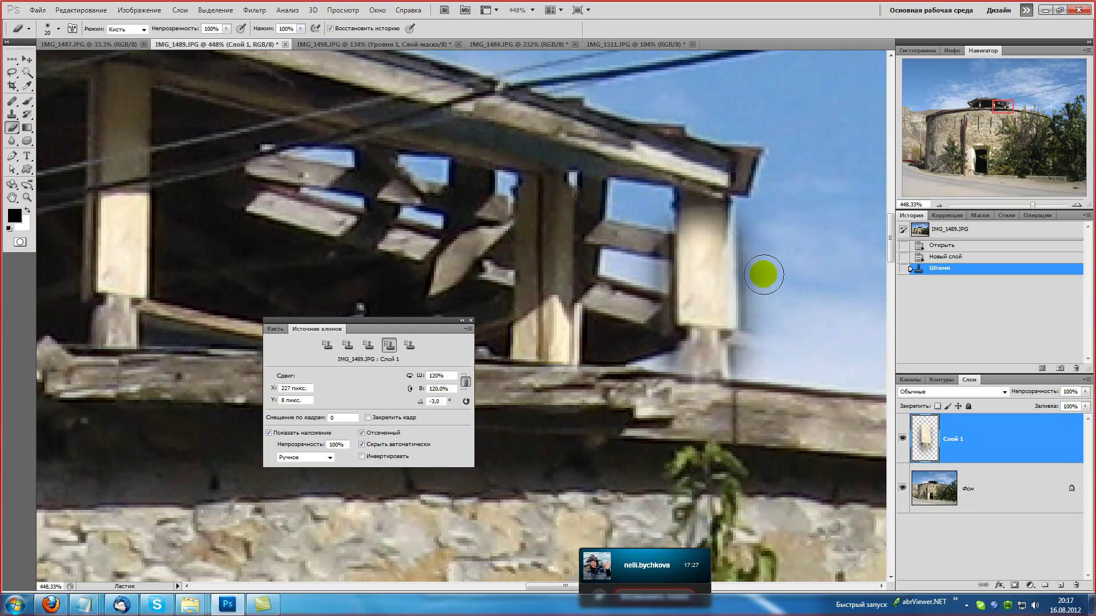
{"action": "key", "text": "bracketleft"}
{"action": "key", "text": "bracketleft"}
{"action": "key", "text": "bracketleft"}
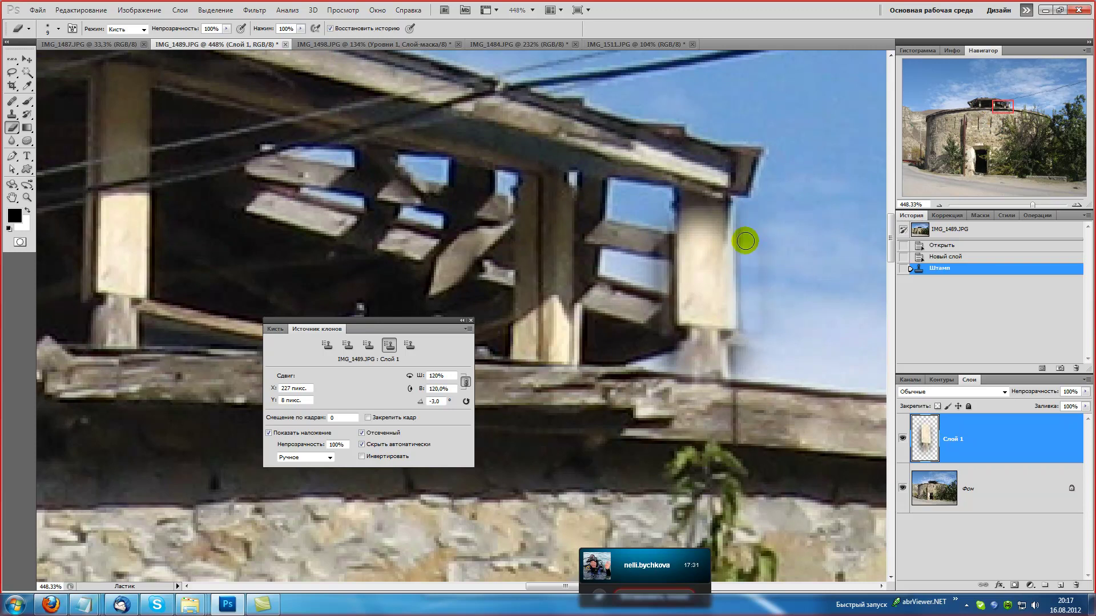
Erase the blurred smear along the new post's right edge, then zoom out.
{"action": "left_click_drag", "start_coordinate": [741, 262], "coordinate": [734, 367]}
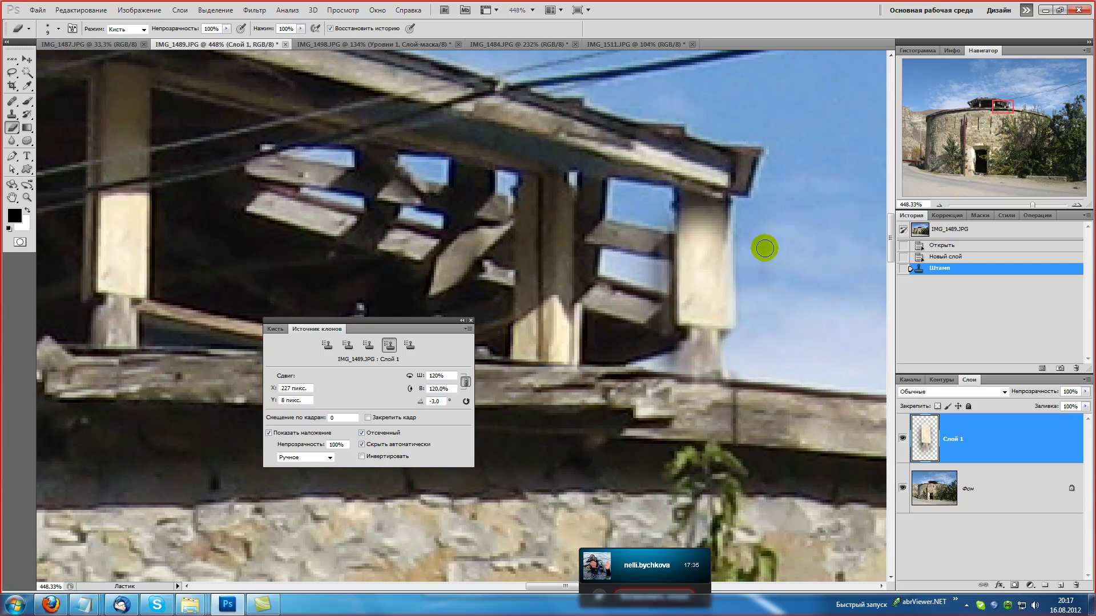
{"action": "left_click_drag", "start_coordinate": [733, 367], "coordinate": [764, 297]}
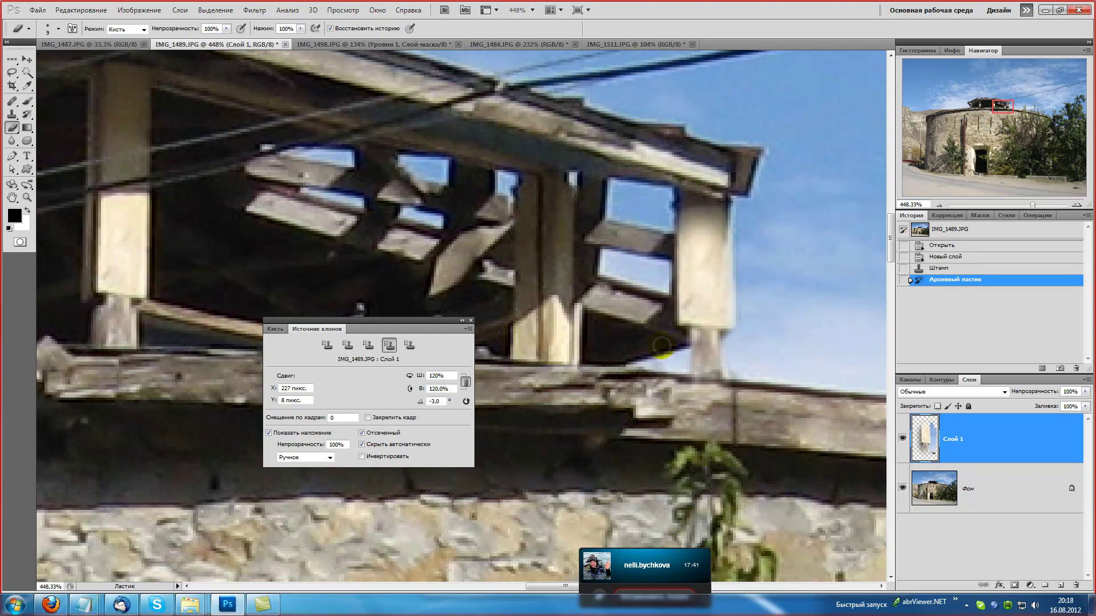
{"action": "mouse_move", "coordinate": [751, 391]}
{"action": "left_mouse_down"}
{"action": "mouse_move", "coordinate": [733, 344]}
{"action": "mouse_move", "coordinate": [743, 217]}
{"action": "left_mouse_up"}
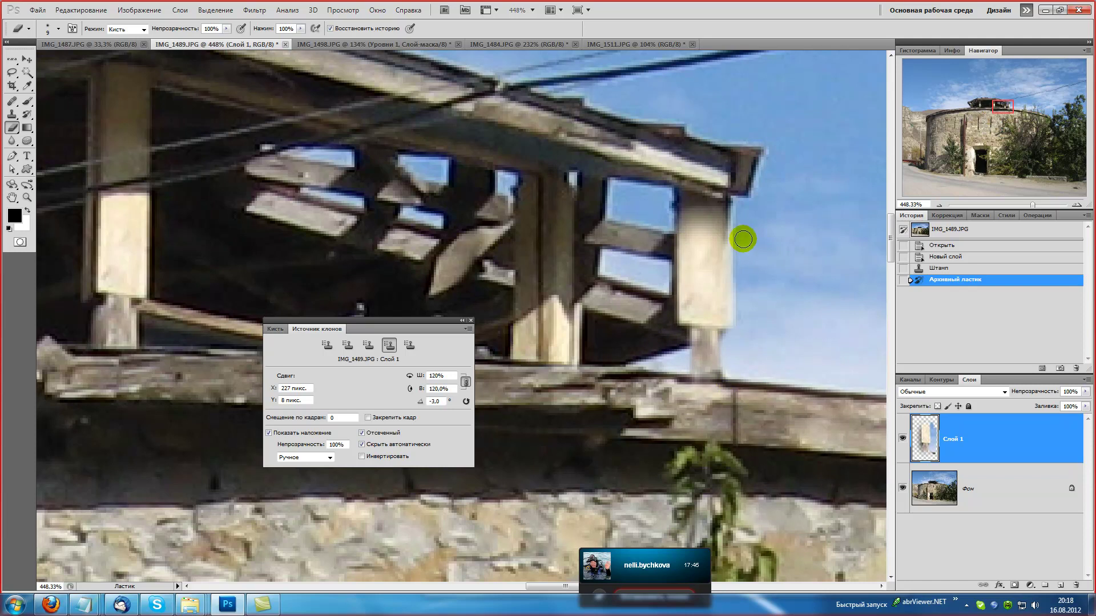
{"action": "key", "text": "ctrl+minus"}
{"action": "key", "text": "ctrl+minus"}
{"action": "key", "text": "ctrl+minus"}
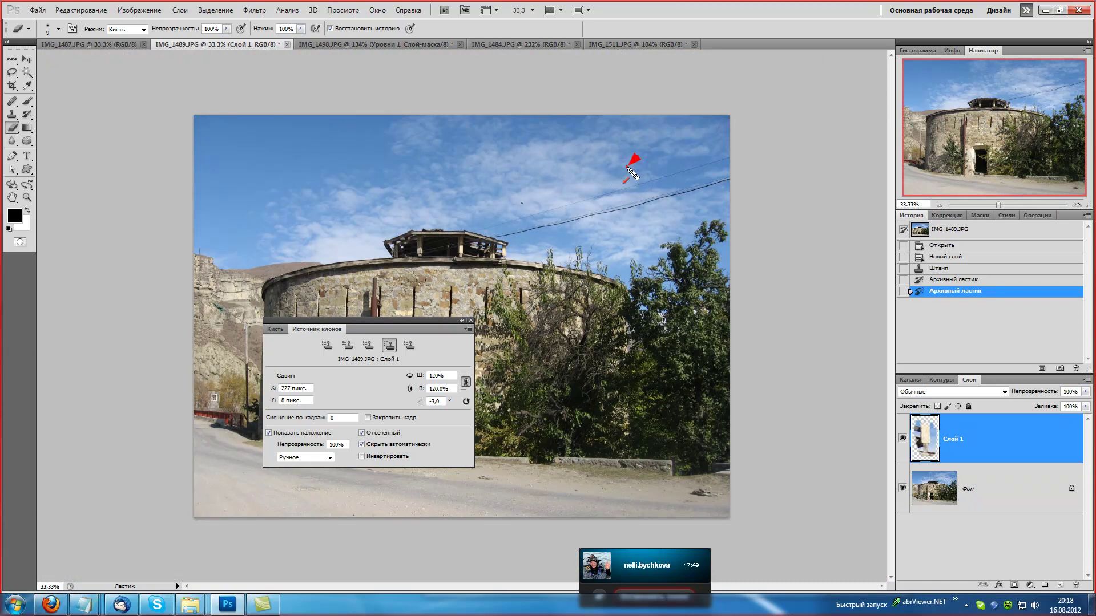
{"action": "left_click_drag", "start_coordinate": [630, 165], "coordinate": [510, 248]}
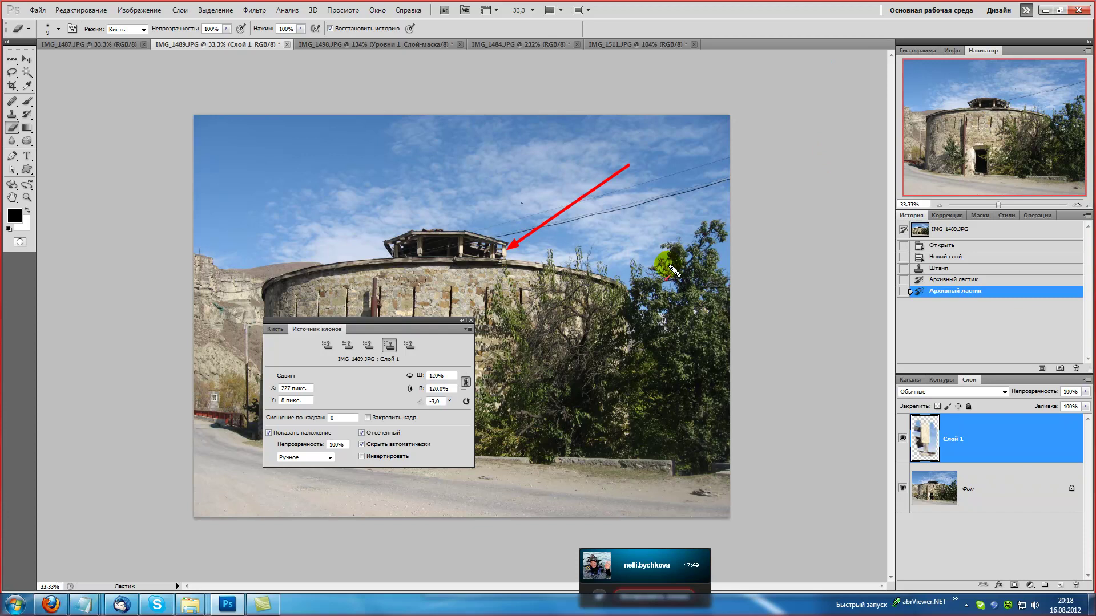